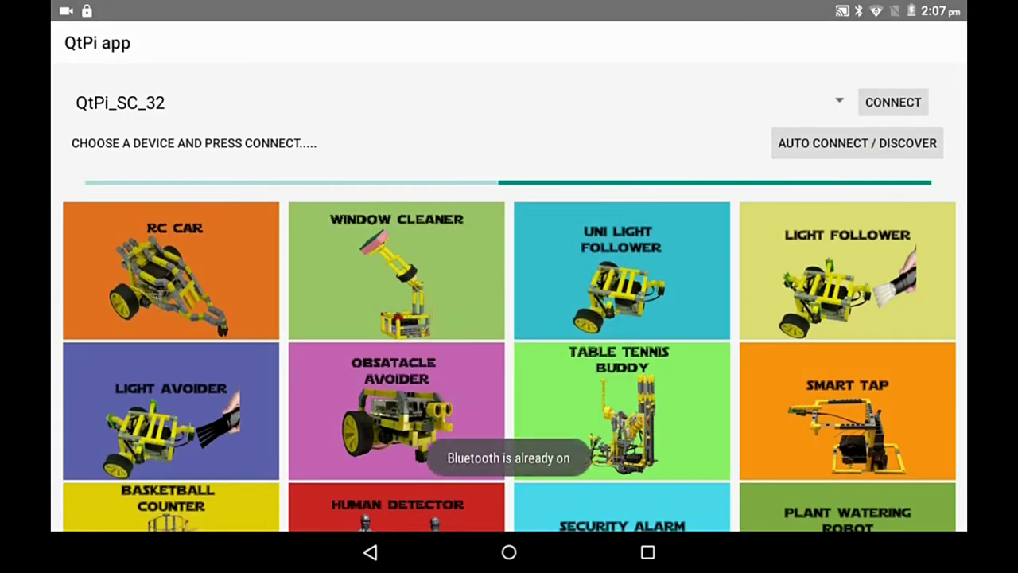
Select QtPi_SC_32 from the paired-board list and connect to it.
click(839, 102)
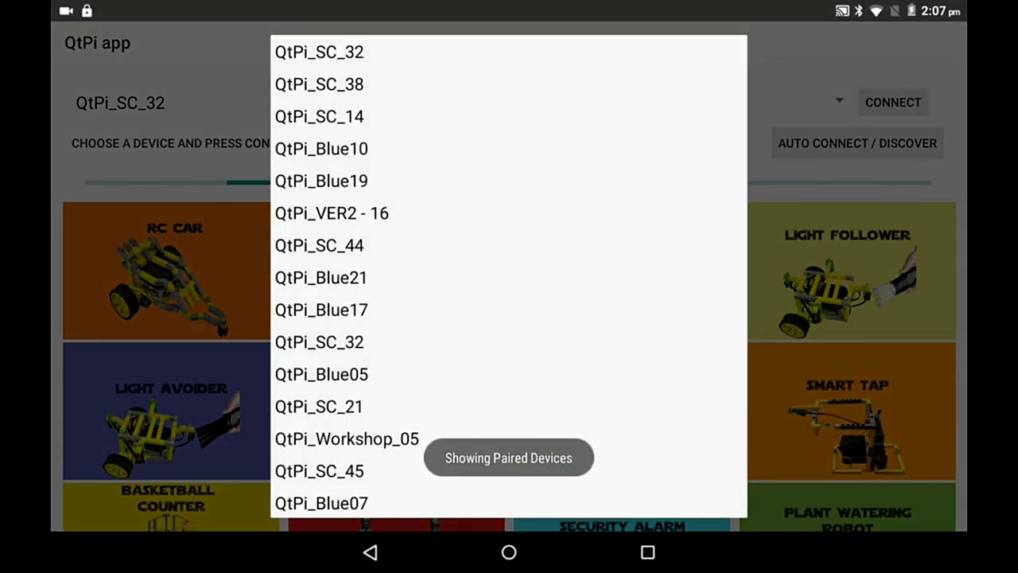
click(319, 51)
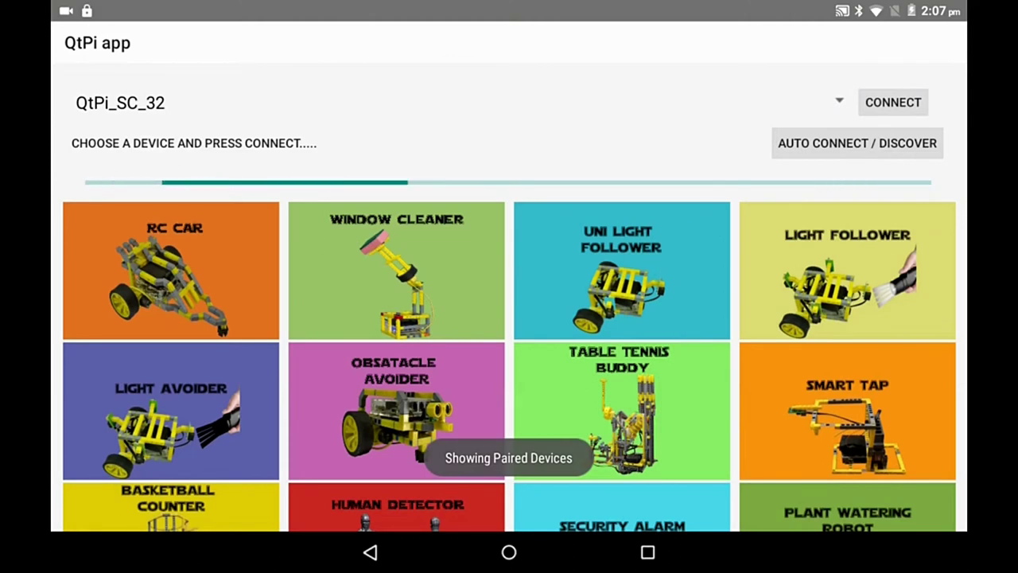
click(898, 118)
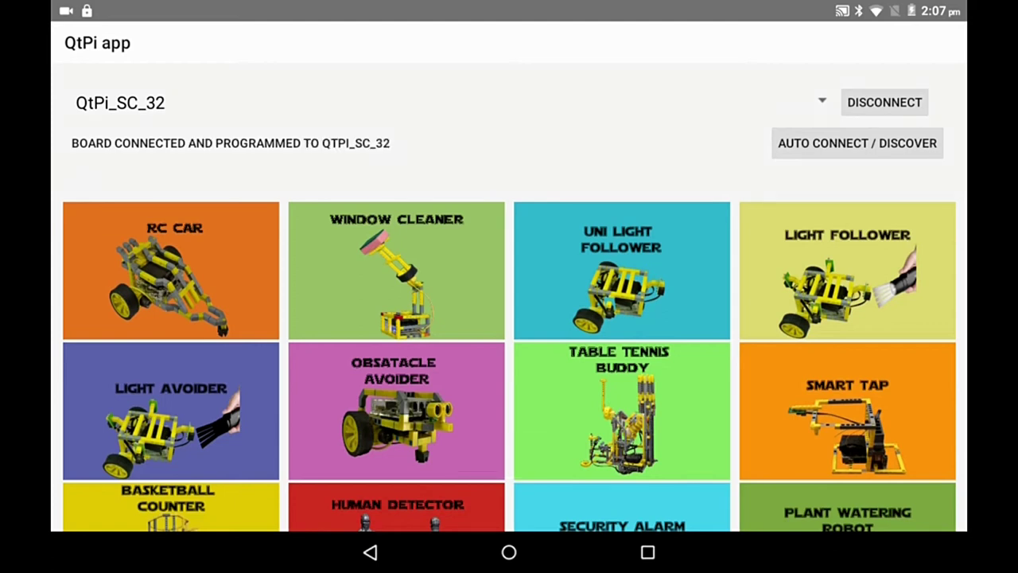
Open the Light Follower project, dismiss its wiring instructions, and start it running.
click(859, 296)
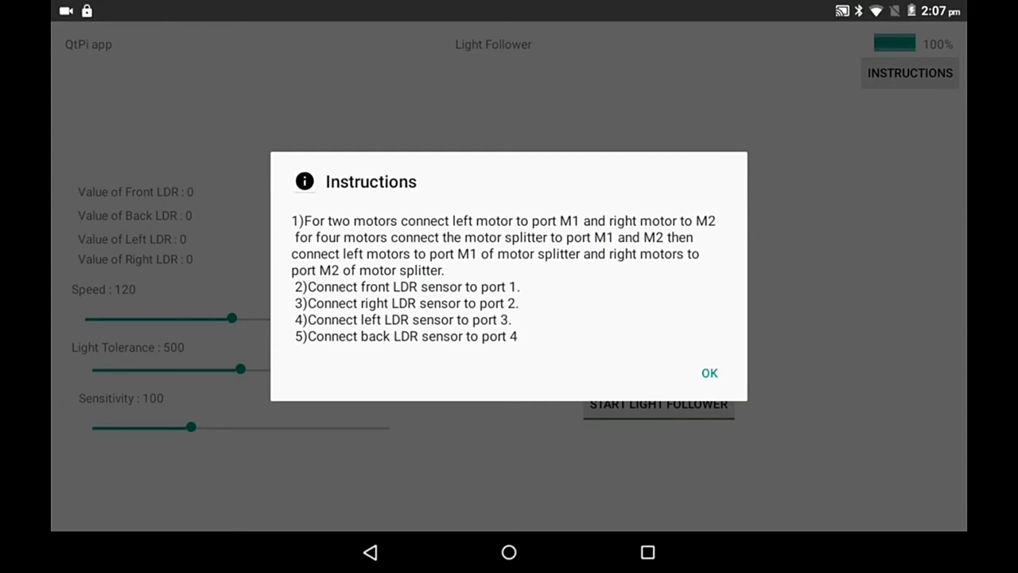
click(710, 374)
click(659, 432)
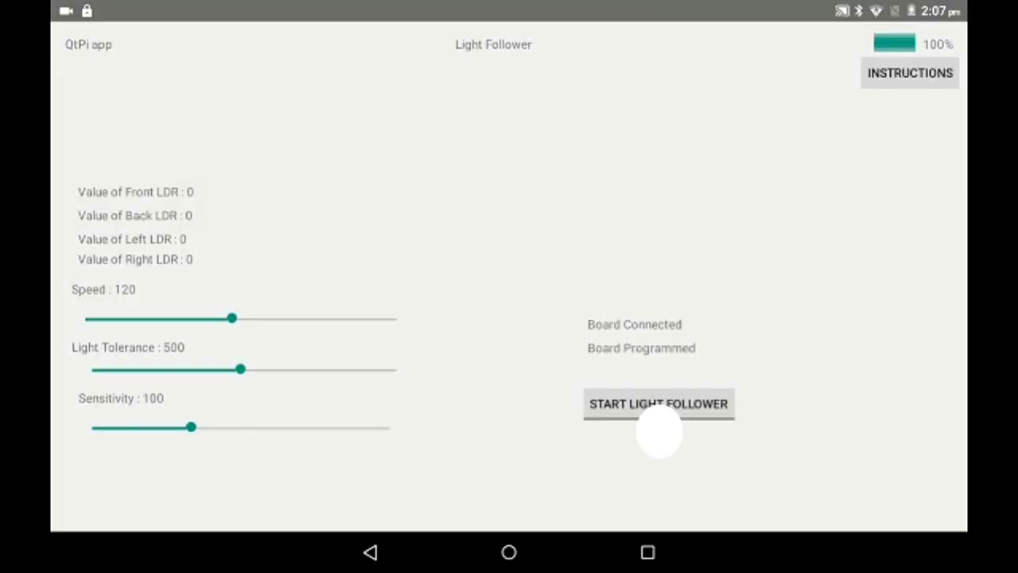
Start the light follower and set Speed 150, Light Tolerance 675 and Sensitivity 220.
click(659, 403)
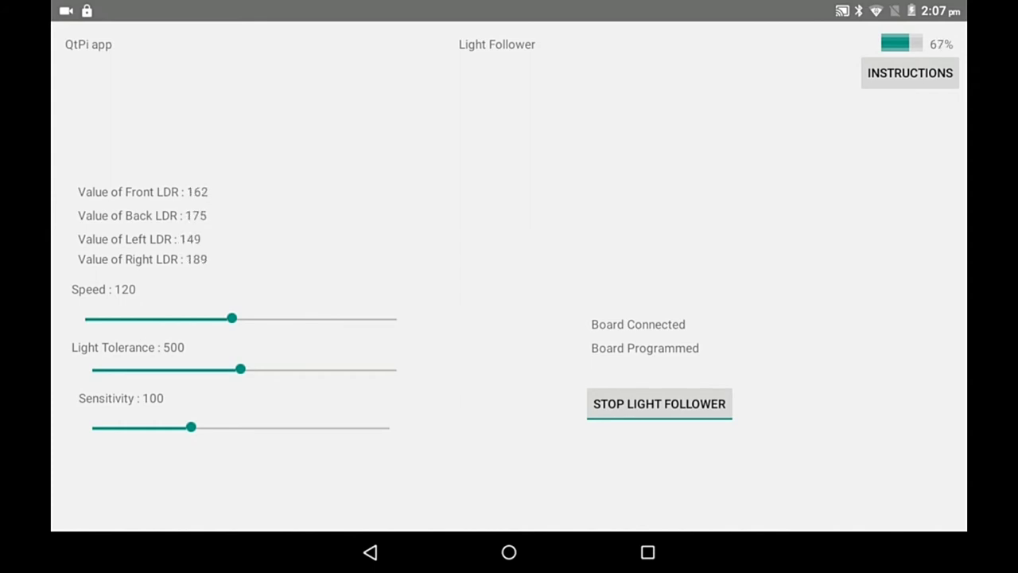
drag(305, 318, 268, 318)
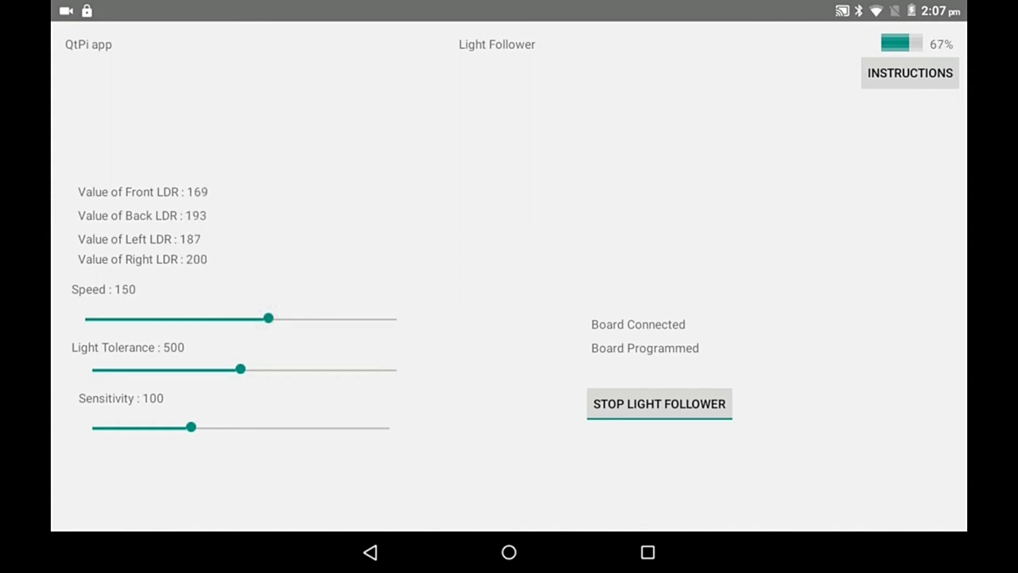
mouse_move(240, 369)
mouse_down()
mouse_move(321, 369)
mouse_move(293, 368)
mouse_up()
drag(261, 427, 310, 428)
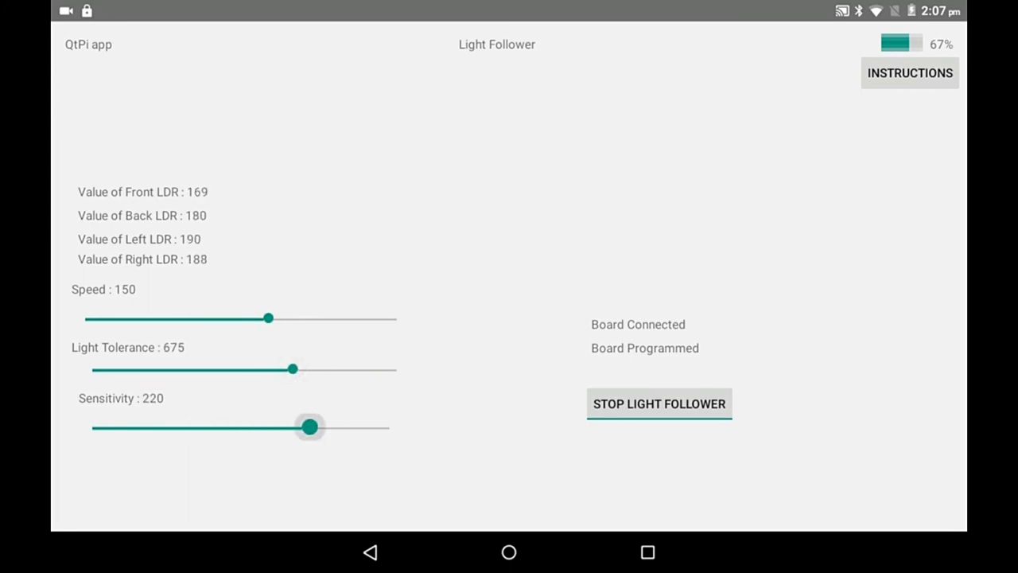